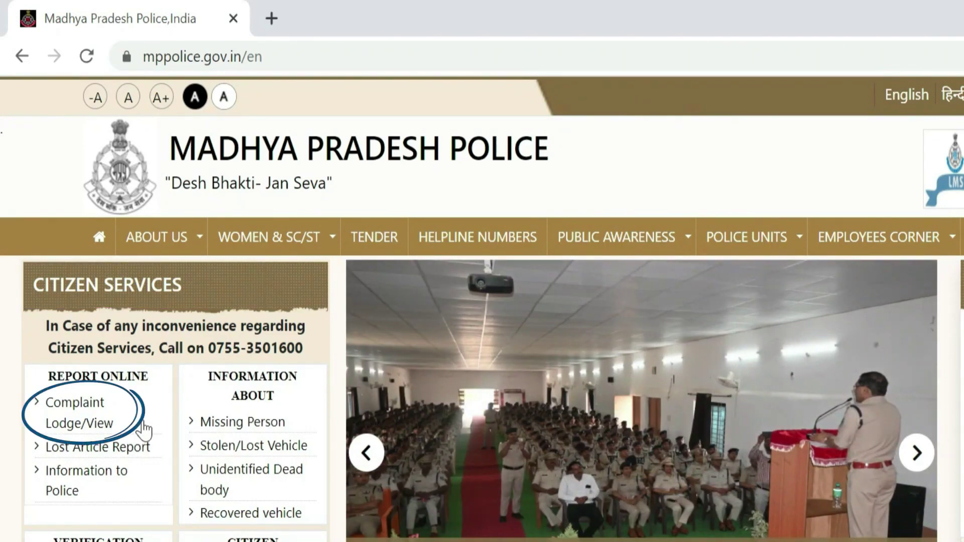
Step: Open Complaint Lodge/View and agree with हां to continue to the citizen portal login
left_click(85, 421)
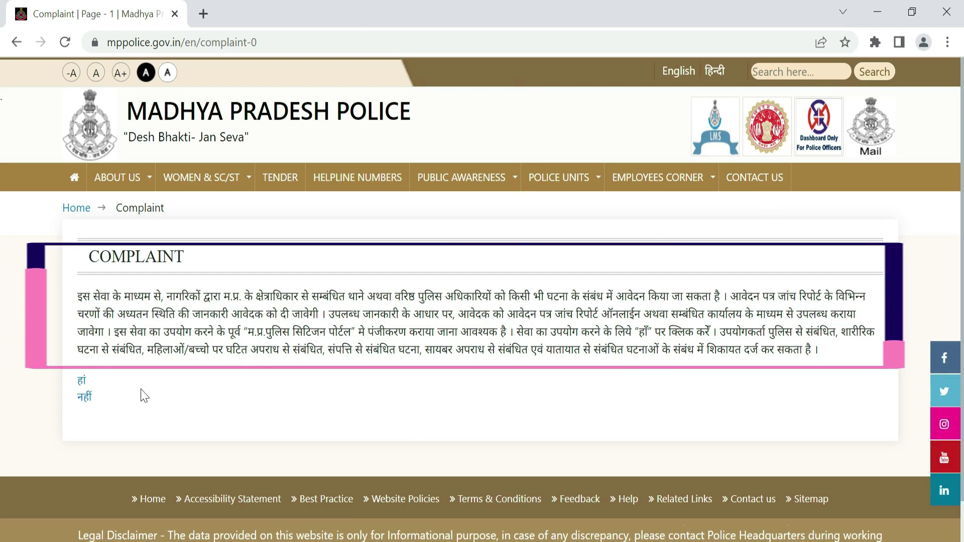
left_click(80, 383)
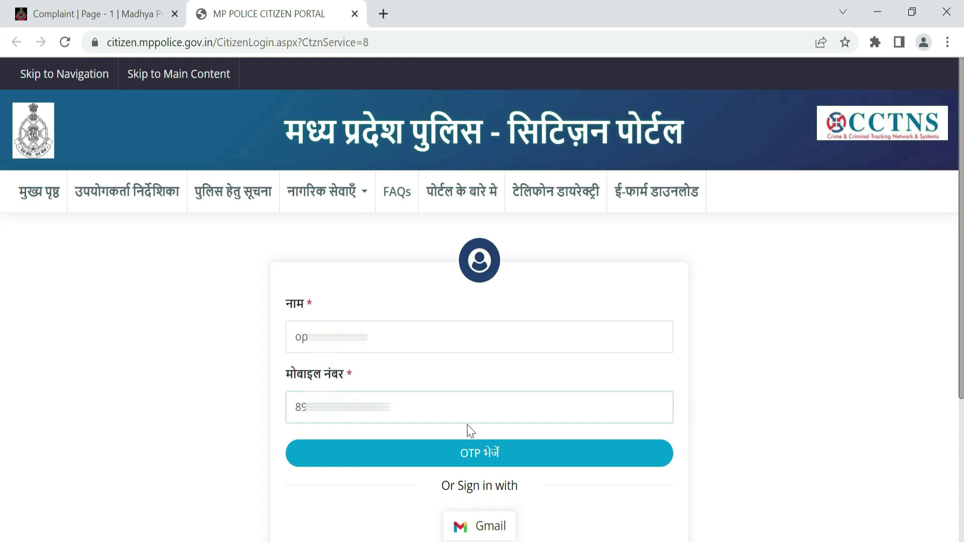
Step: Send a login OTP to the entered mobile number and dismiss the OTP-sent alert
left_click(446, 461)
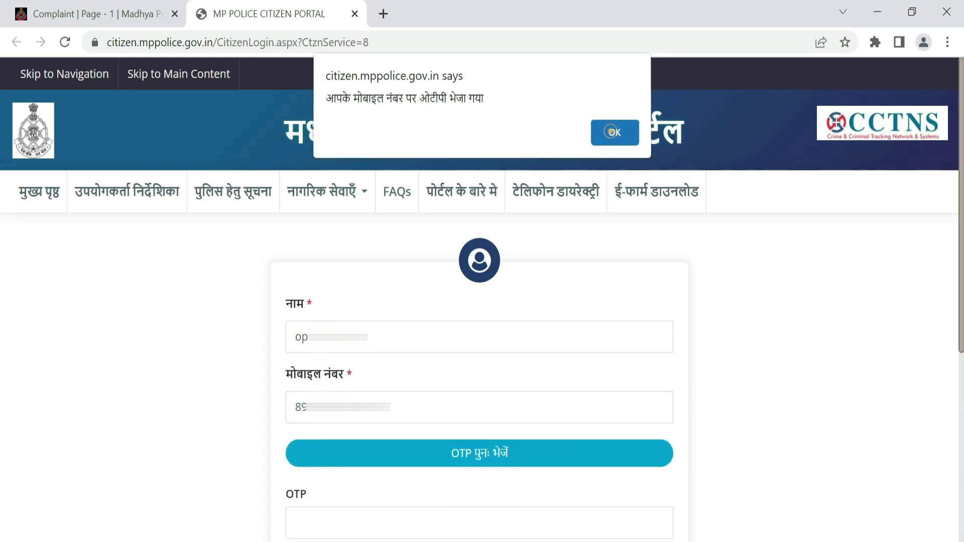
left_click(612, 133)
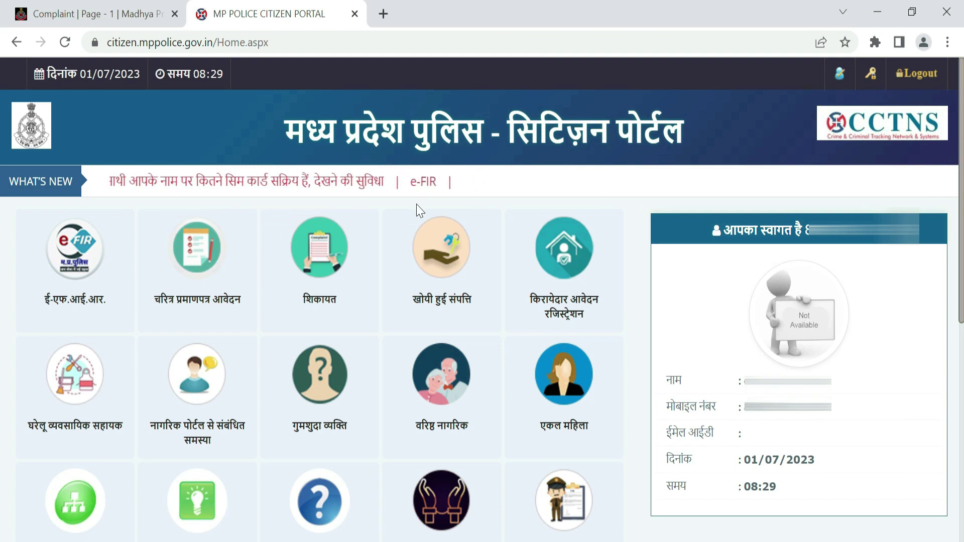
Step: Start a new e-FIR via ई-एफ.आई.आर. रजिस्ट्रेशन in the ई-एफ.आई.आर. menu
mouse_move(333, 278)
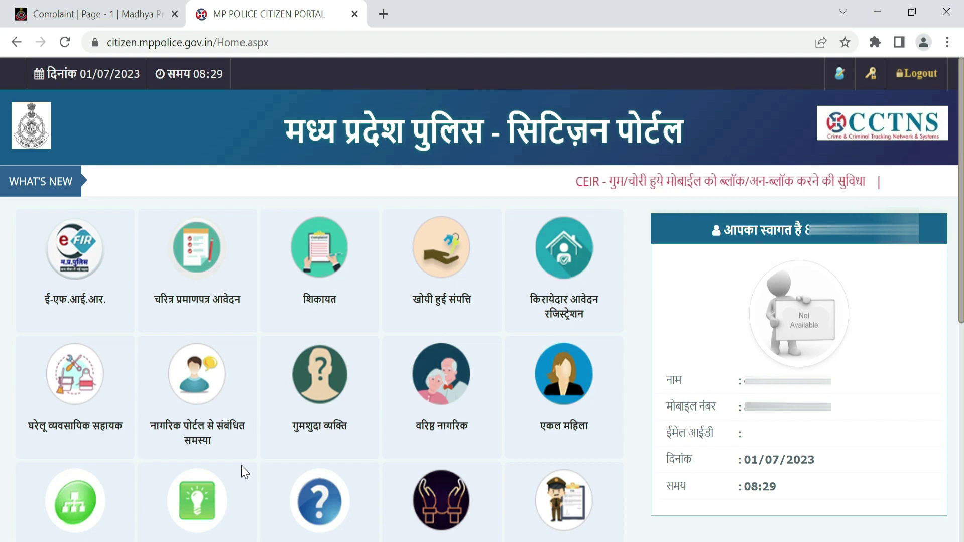
mouse_move(67, 282)
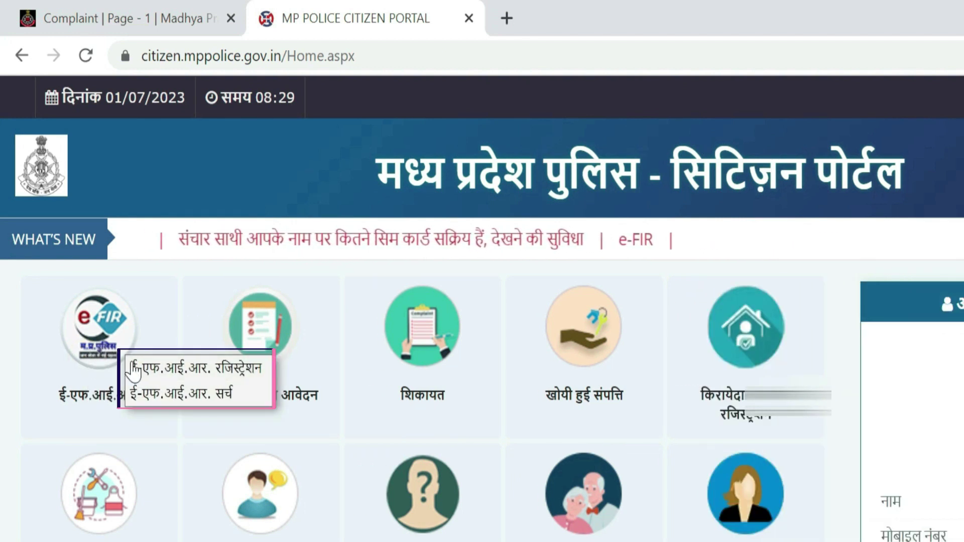
left_click(164, 374)
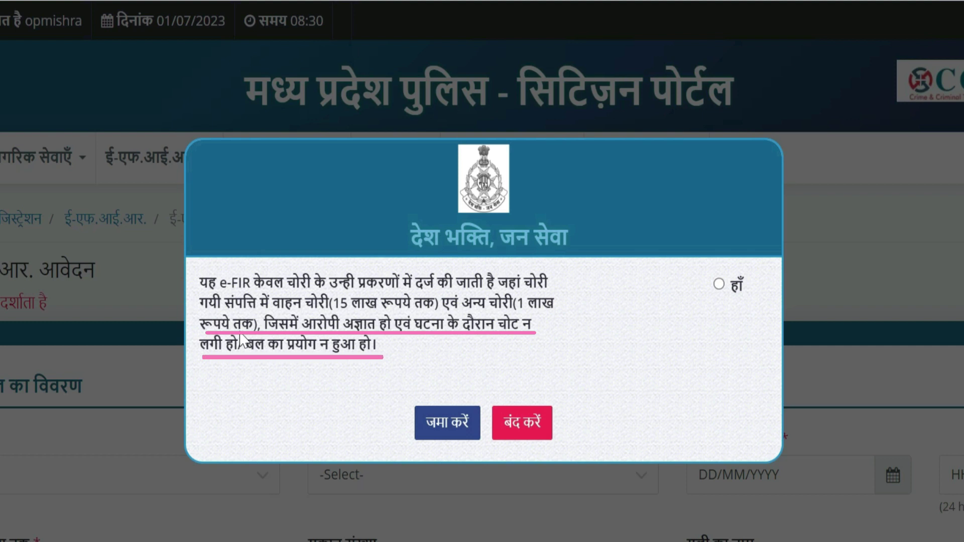
Step: Accept theft-only terms, answer vehicle theft, under 15 lakh, no force, accused unknown, and submit
left_click(718, 284)
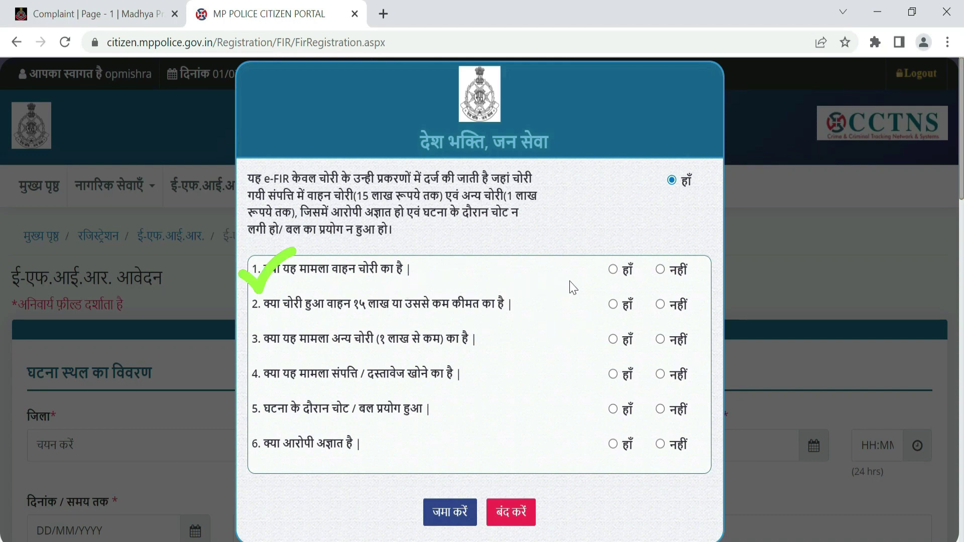
left_click(613, 269)
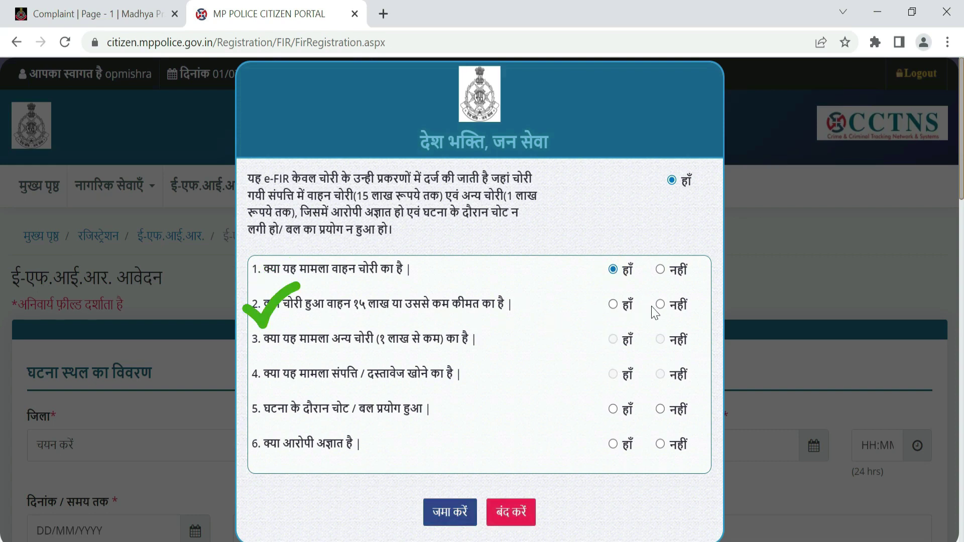
left_click(613, 304)
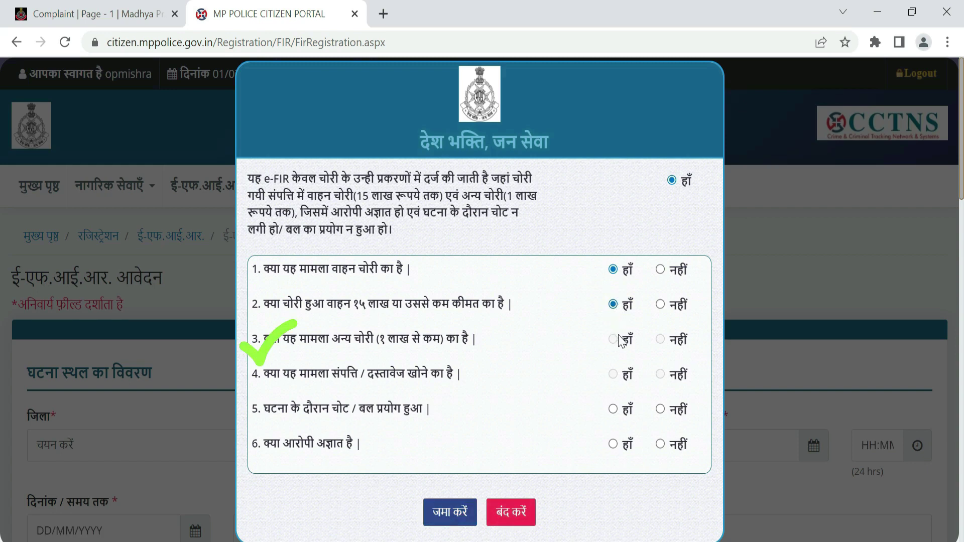
left_click(660, 340)
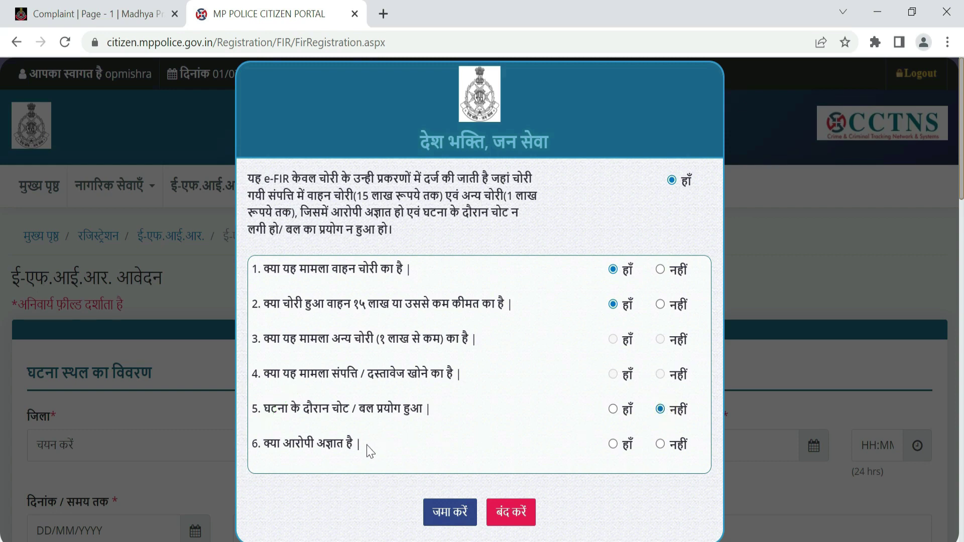
left_click(613, 444)
left_click(441, 511)
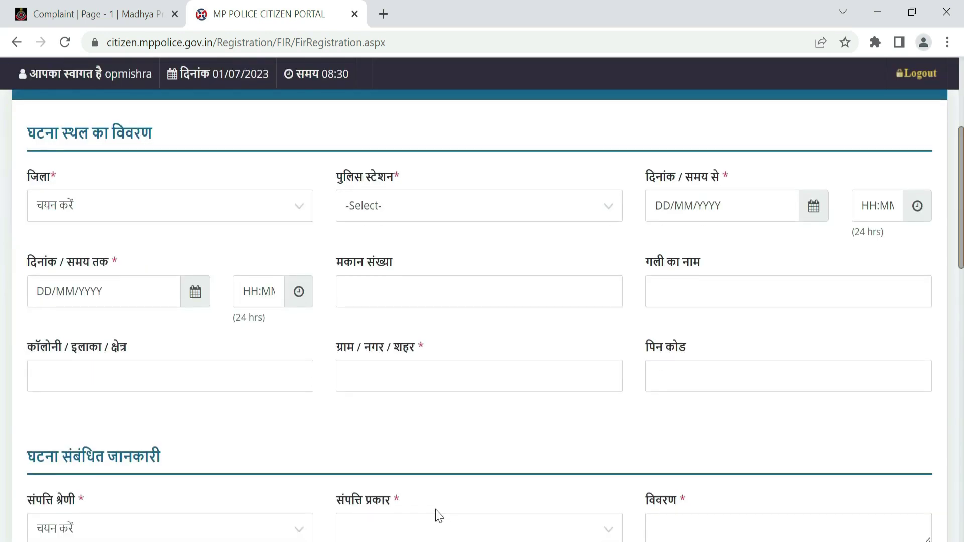
Step: Set the incident district to रीवा and the police station to मऊगंज
left_click(110, 207)
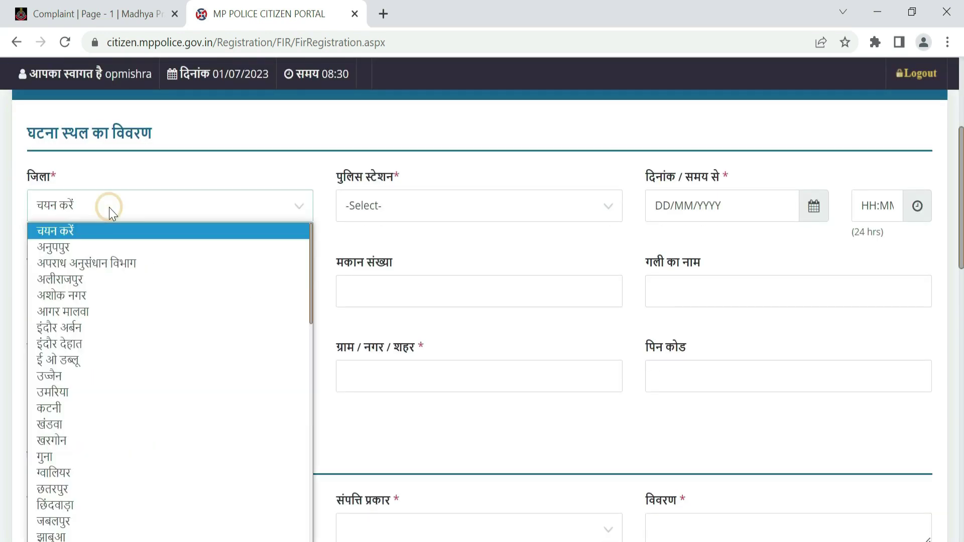
scroll(117, 395, "down", 5)
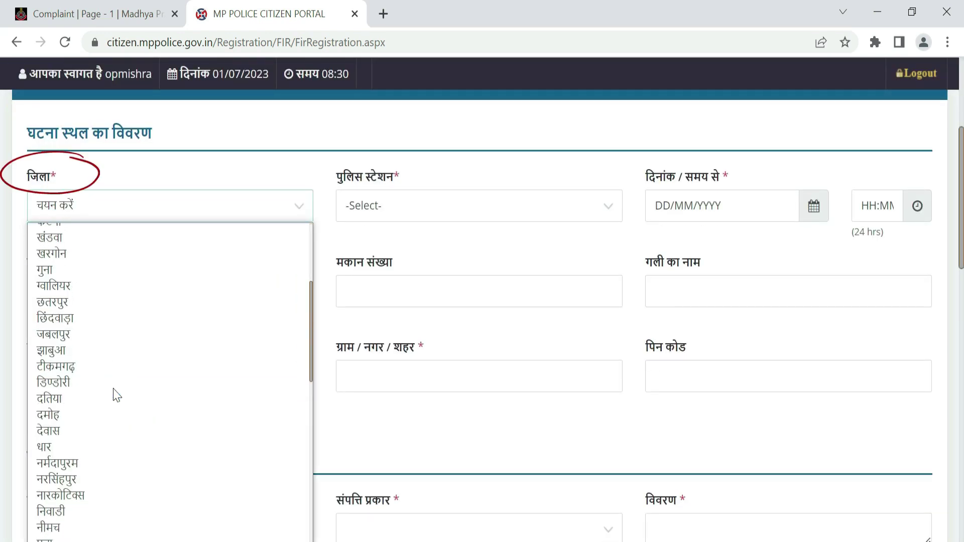
scroll(116, 395, "down", 7)
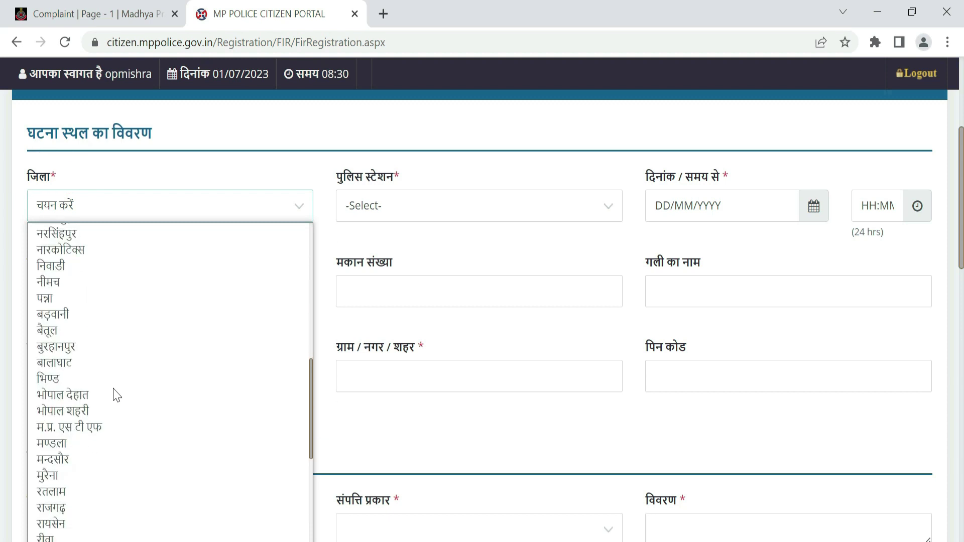
scroll(115, 394, "down", 1)
scroll(115, 393, "up", 2)
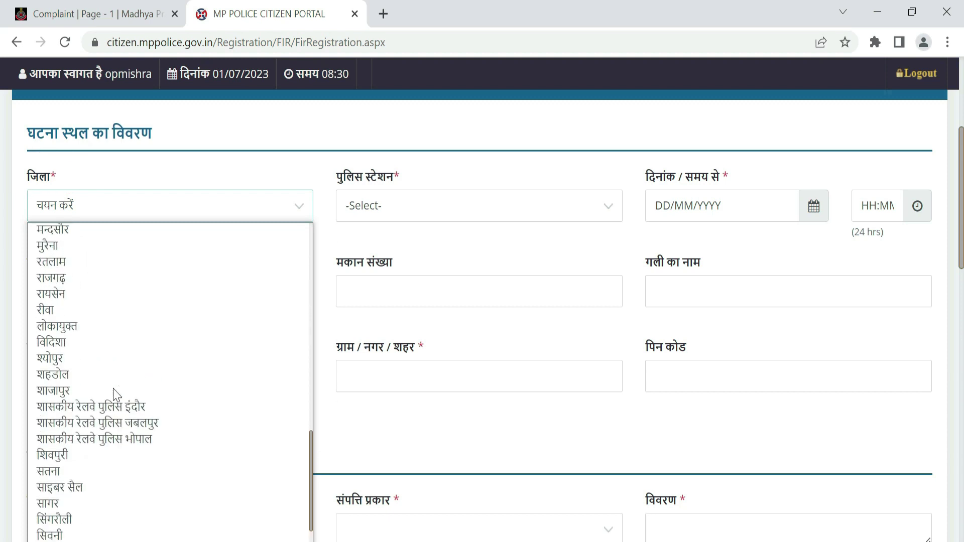
left_click(61, 316)
left_click(418, 209)
left_click(418, 210)
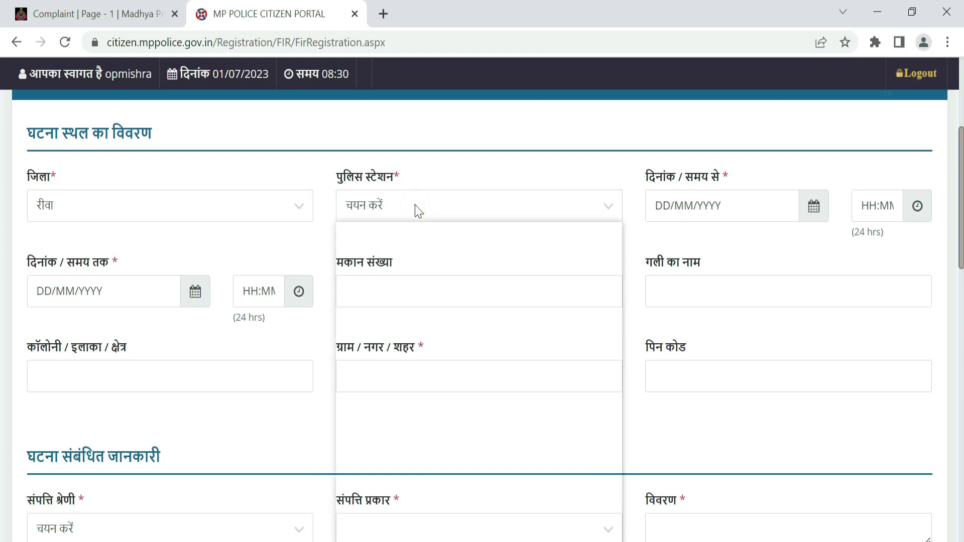
scroll(441, 445, "down", 4)
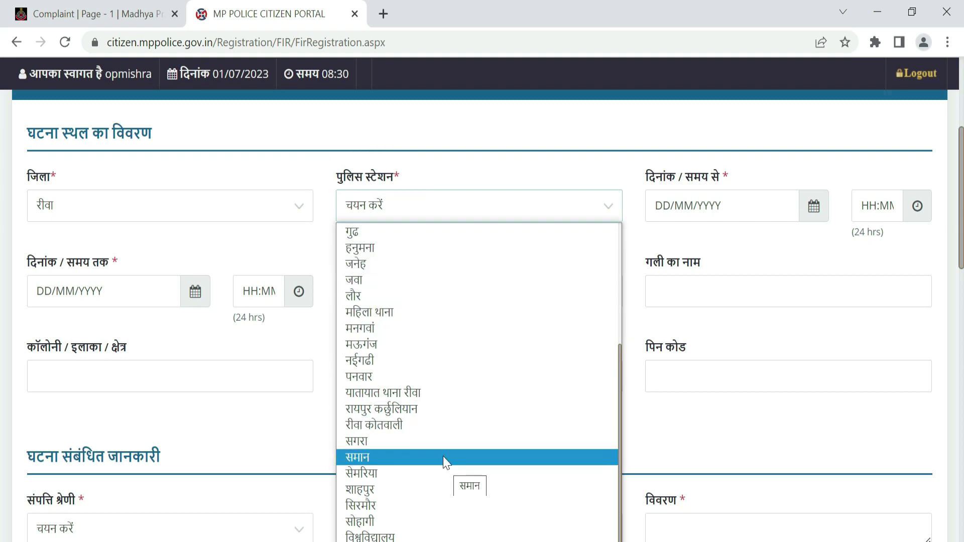
left_click(410, 344)
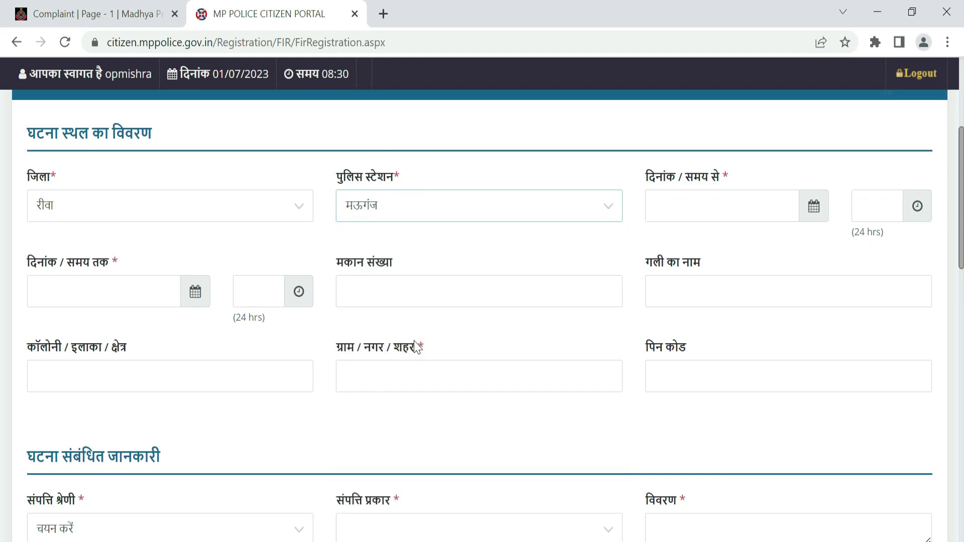
Step: Set the incident start to 01/07/2023 at 12:00
left_click(813, 207)
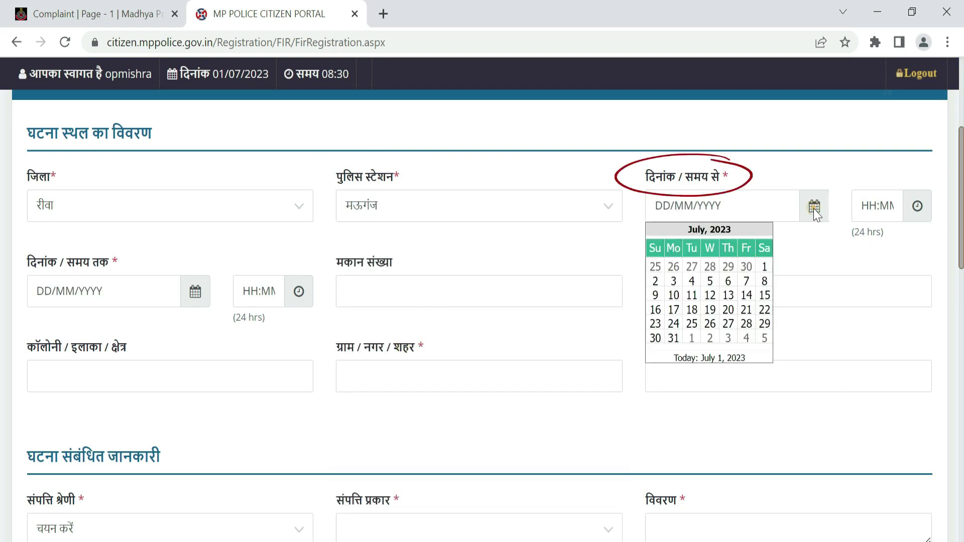
left_click(766, 263)
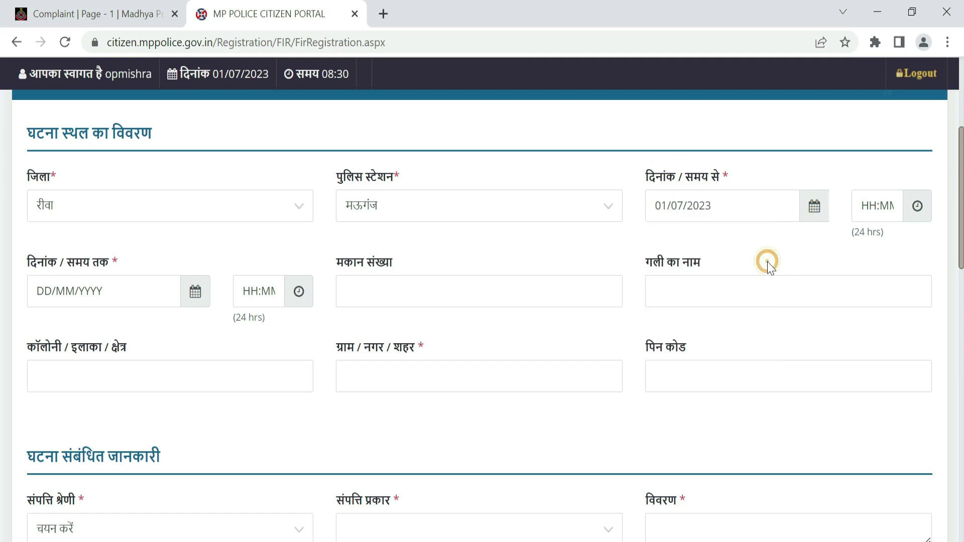
left_click(917, 209)
left_click(195, 292)
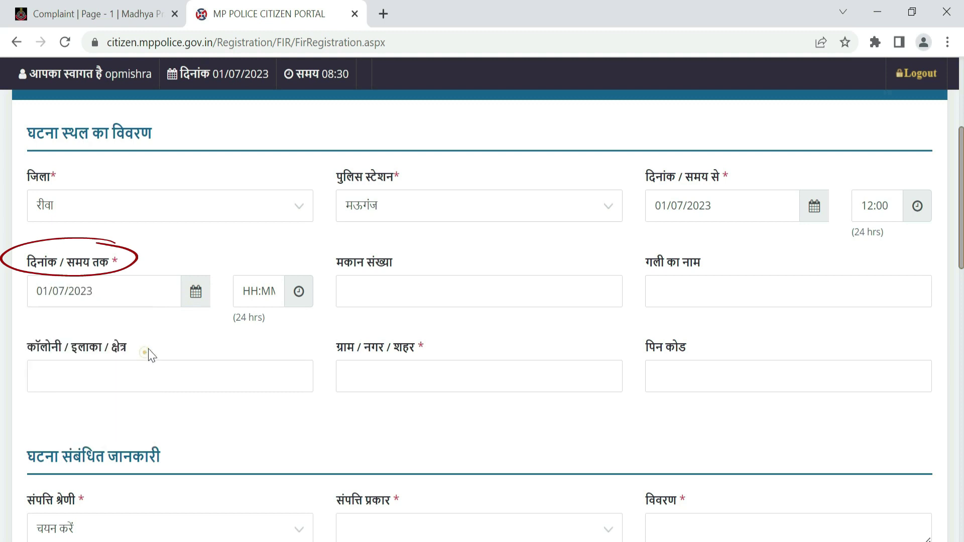
Step: Set the incident end to 01/07/2023 14:00, colony and town mauganj, PIN 486001
left_click(146, 352)
left_click(472, 295)
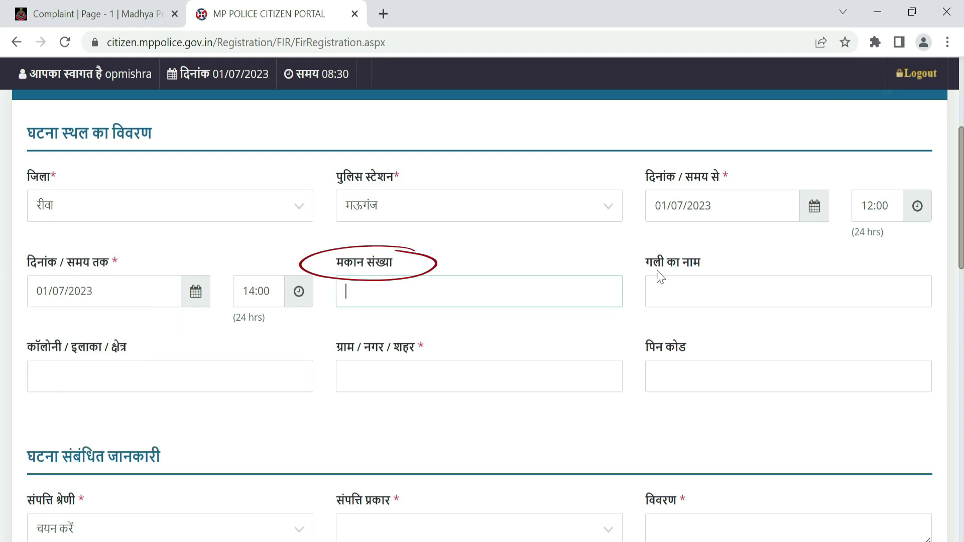
left_click(679, 291)
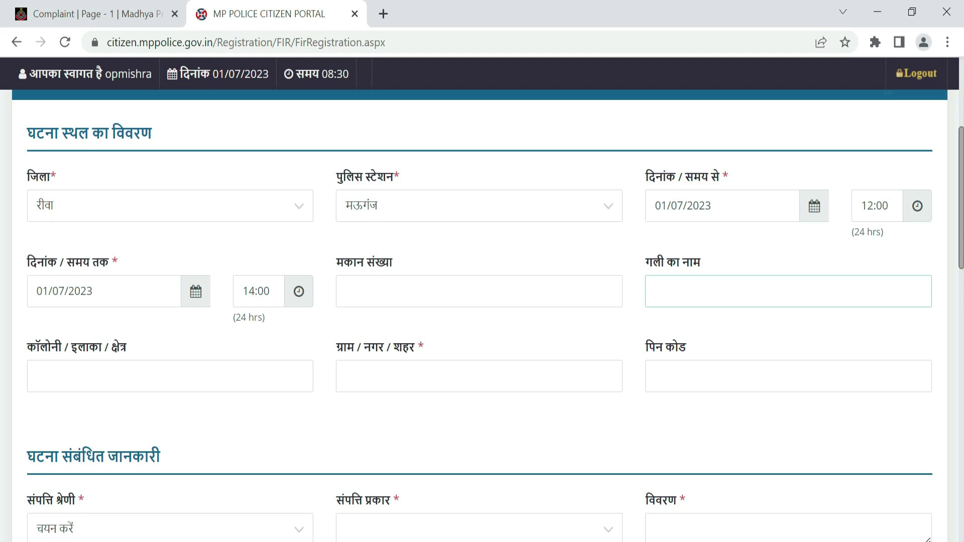
left_click(98, 368)
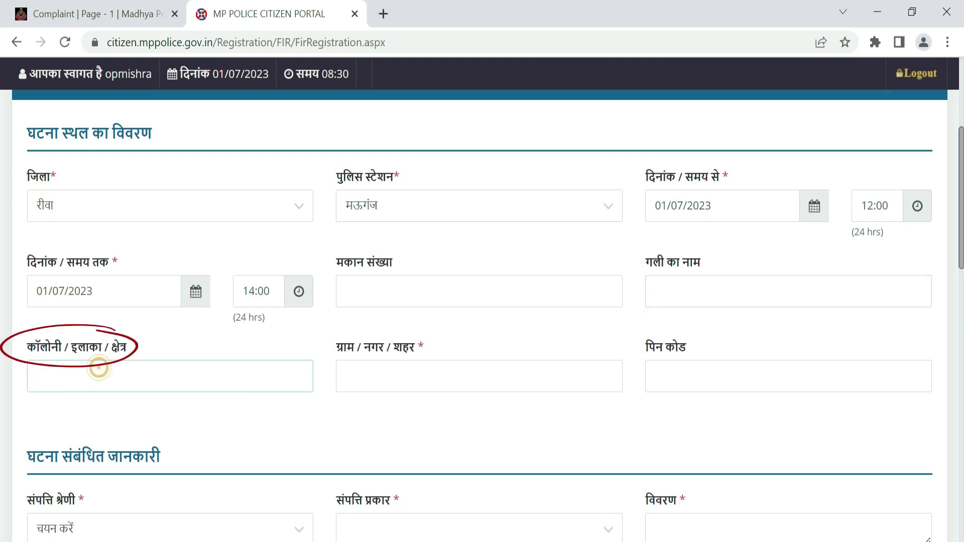
type("mauganj")
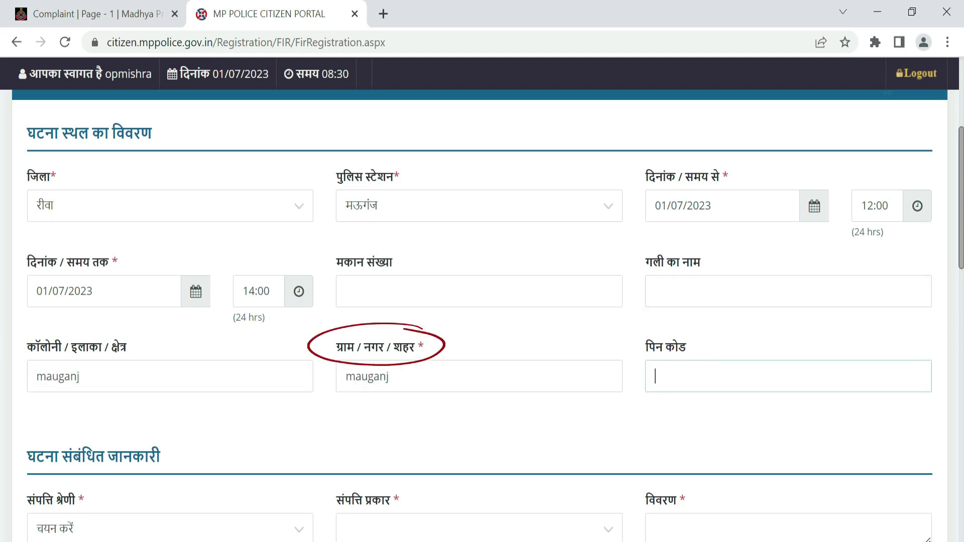
type("486001")
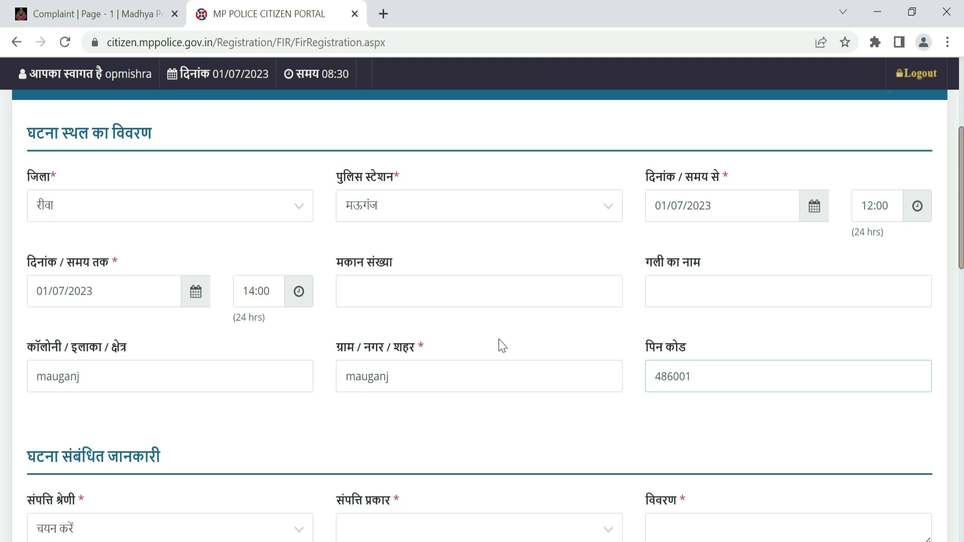
scroll(502, 345, "down", 5)
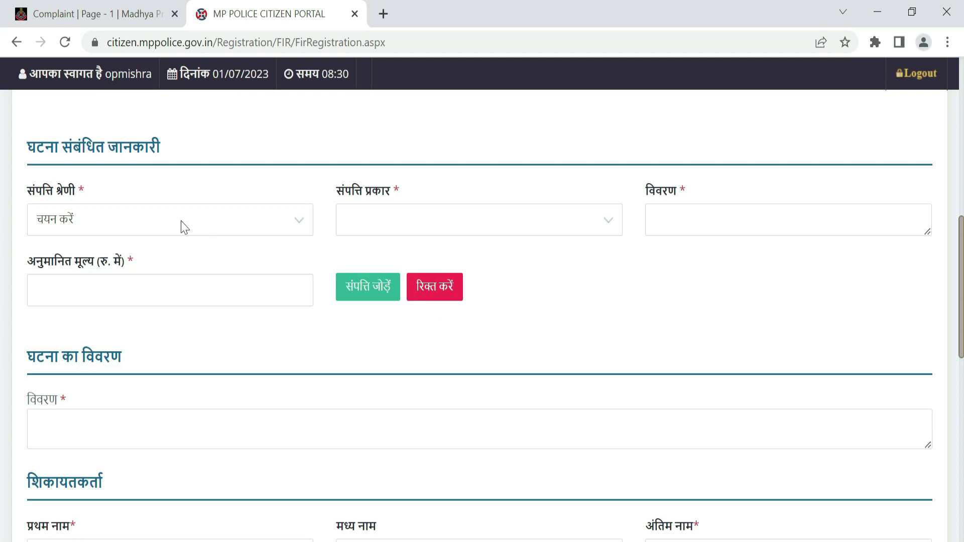
Step: Add a stolen Maruti Suzuki Baleno (ऑटोमोबाइल और अन्य › कार) valued 500000 to the property list
left_click(167, 227)
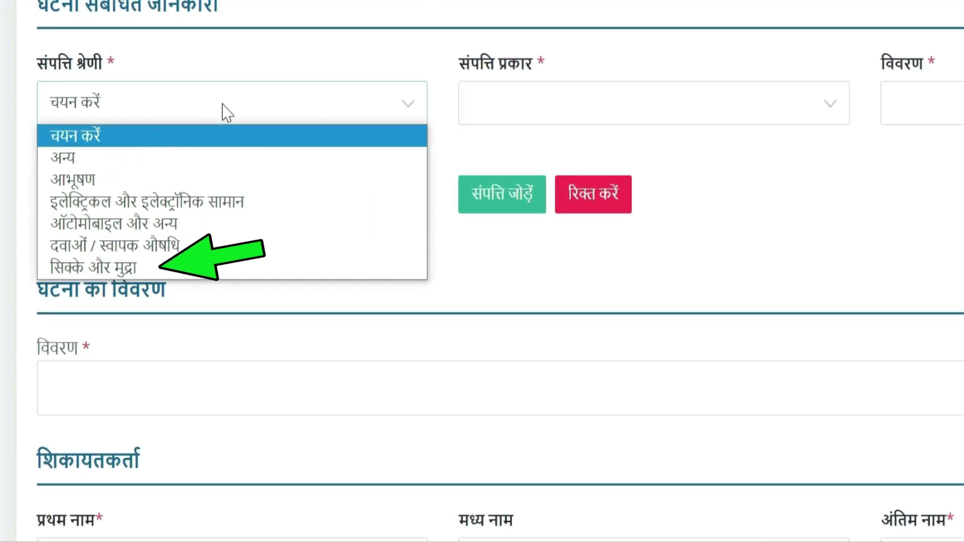
left_click(128, 227)
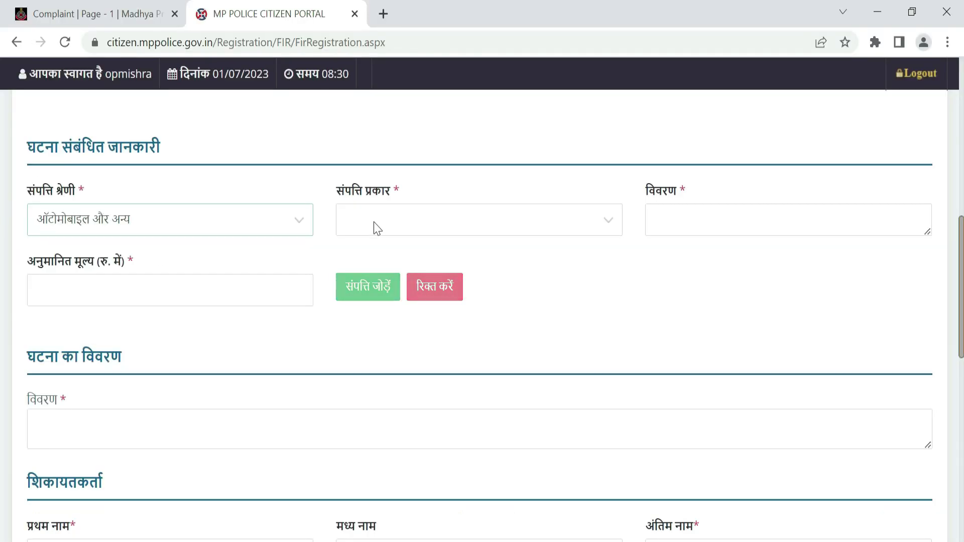
left_click(377, 228)
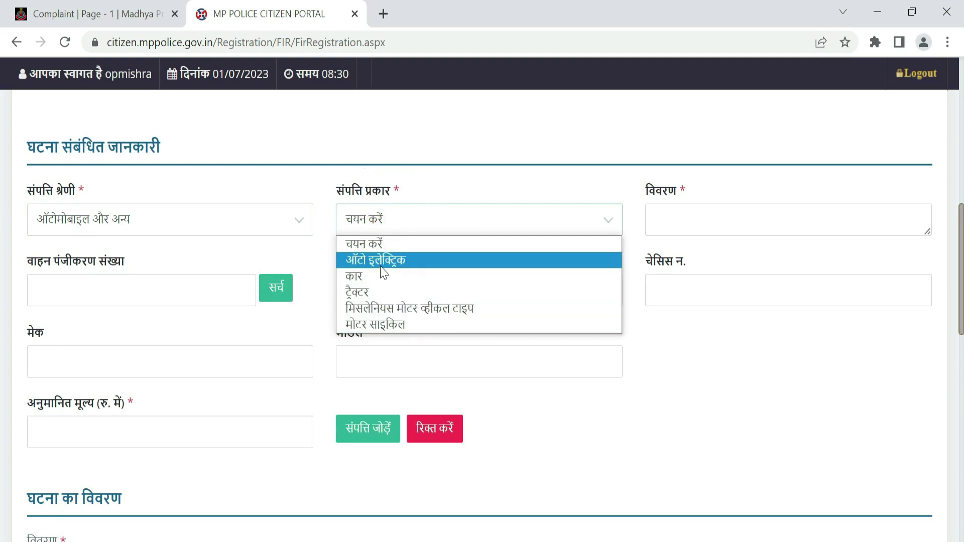
left_click(369, 276)
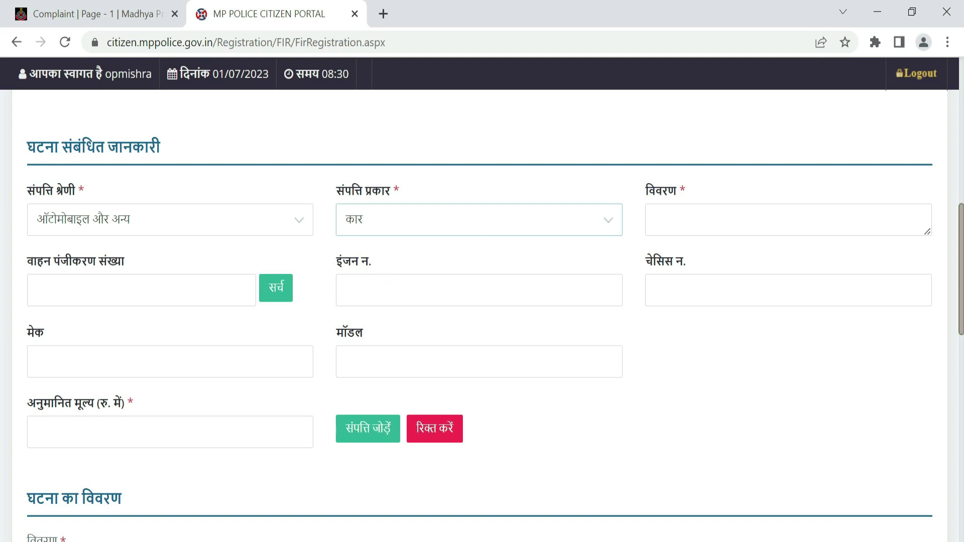
left_click(703, 221)
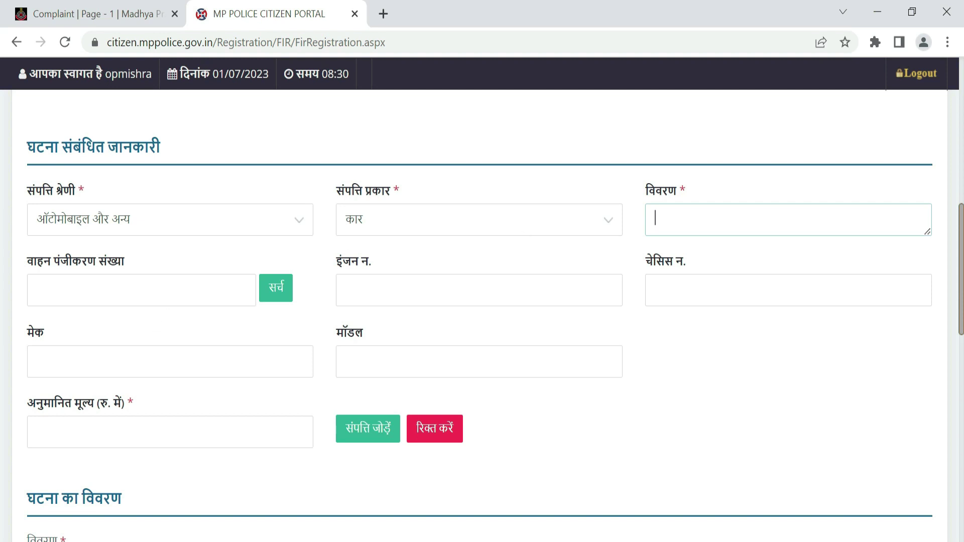
left_click(142, 290)
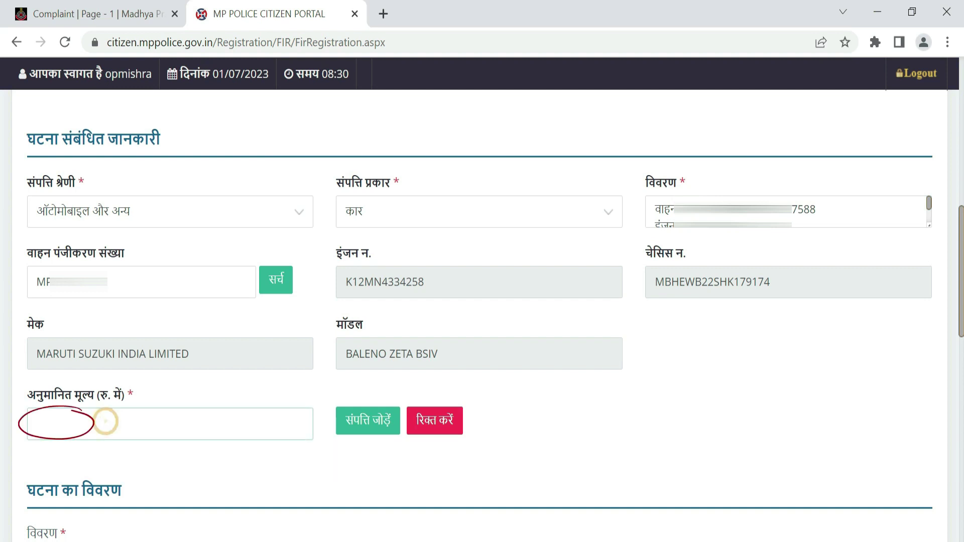
type("500000")
left_click(347, 434)
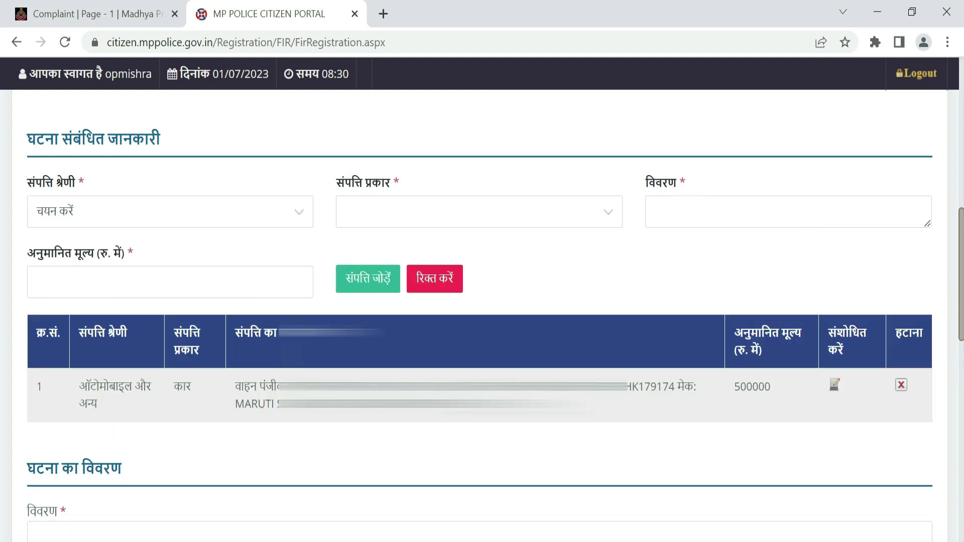
scroll(482, 316, "up", 2)
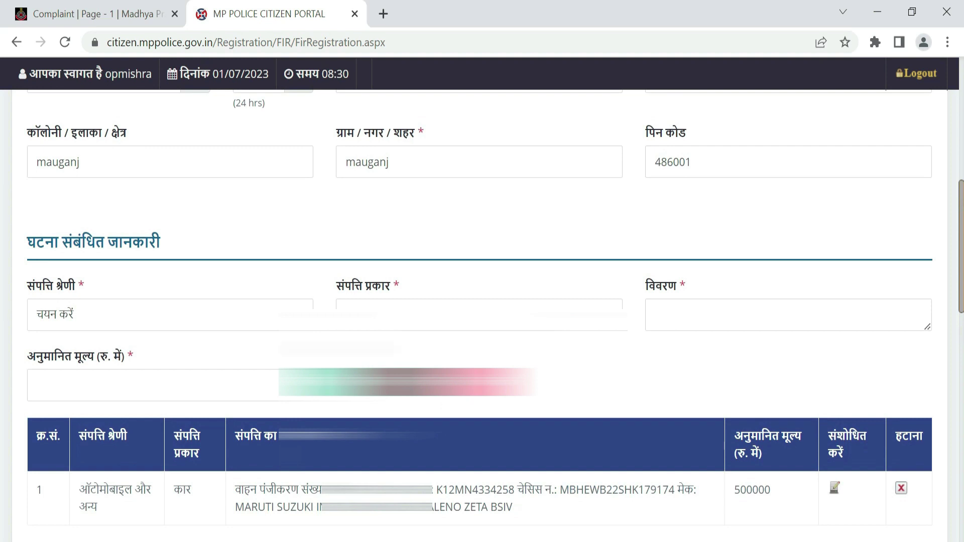
left_click(171, 319)
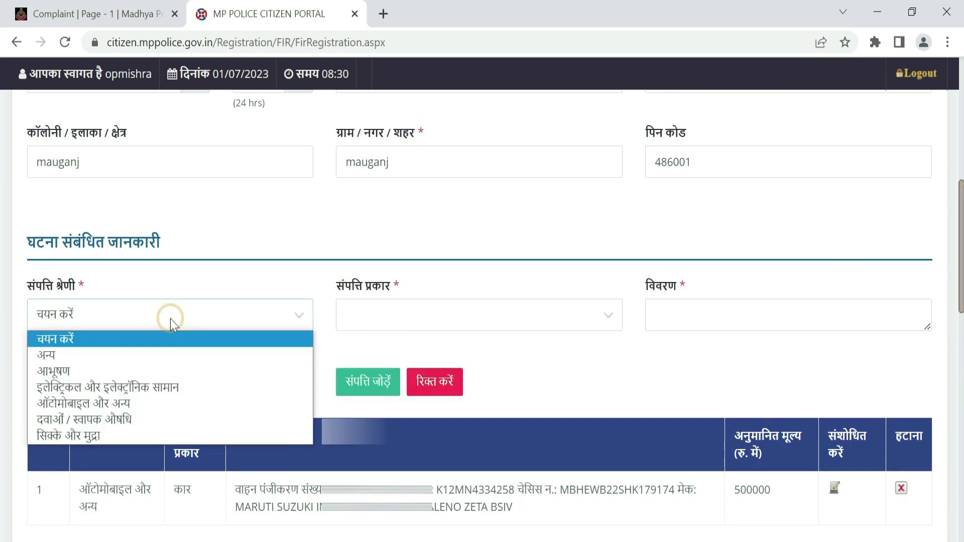
left_click(171, 320)
left_click(171, 319)
left_click(577, 359)
scroll(576, 361, "down", 8)
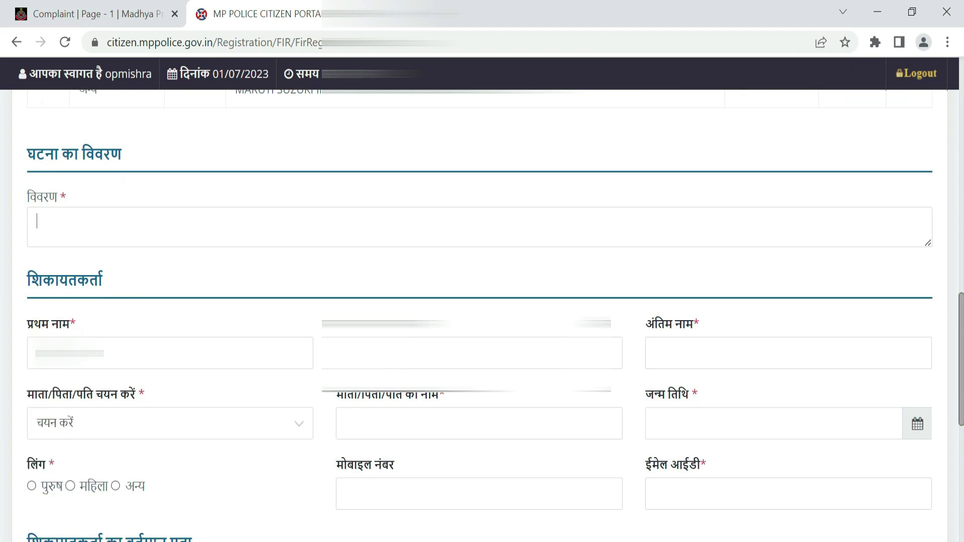
left_click(261, 226)
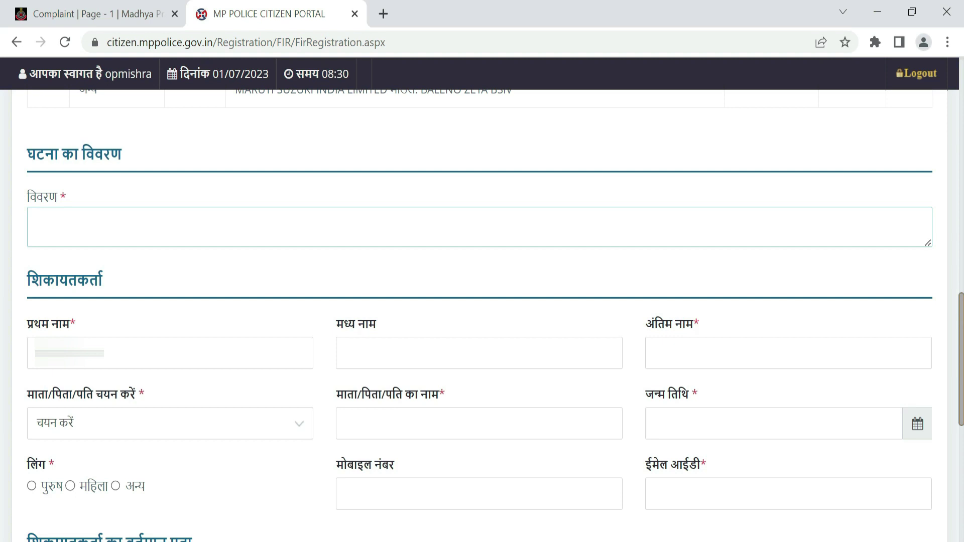
scroll(110, 187, "down", 3)
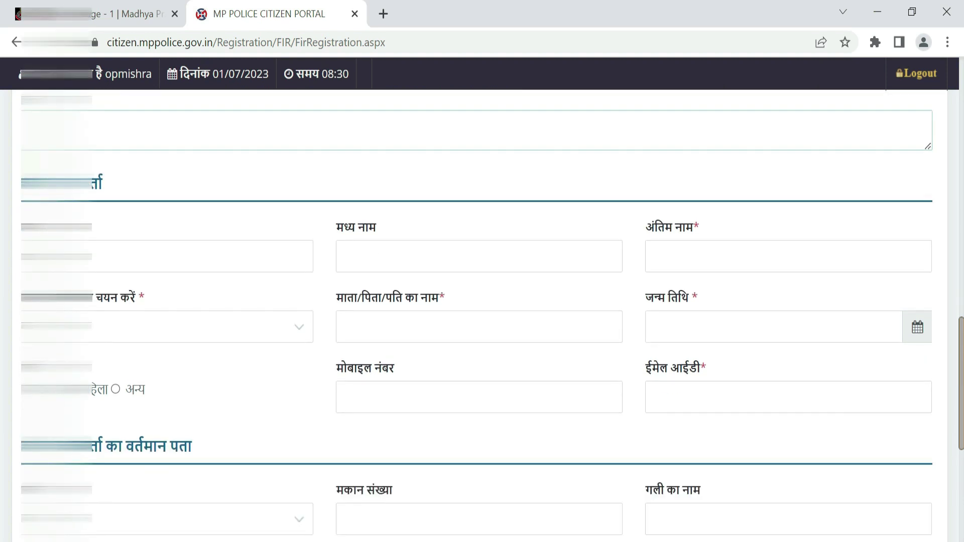
scroll(178, 372, "down", 1)
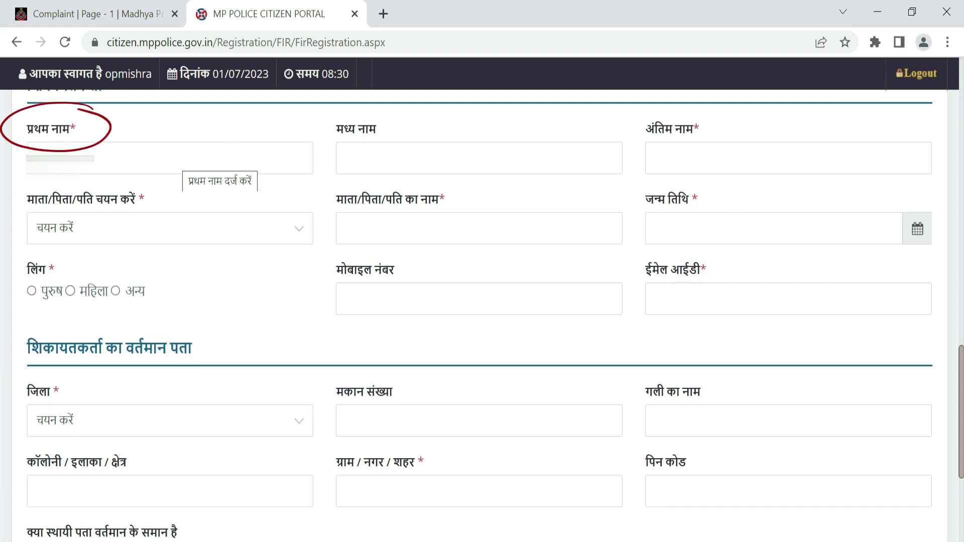
Step: Fill the complainant's middle and last names, choose पिता as relation, and enter the father's name
left_click(351, 159)
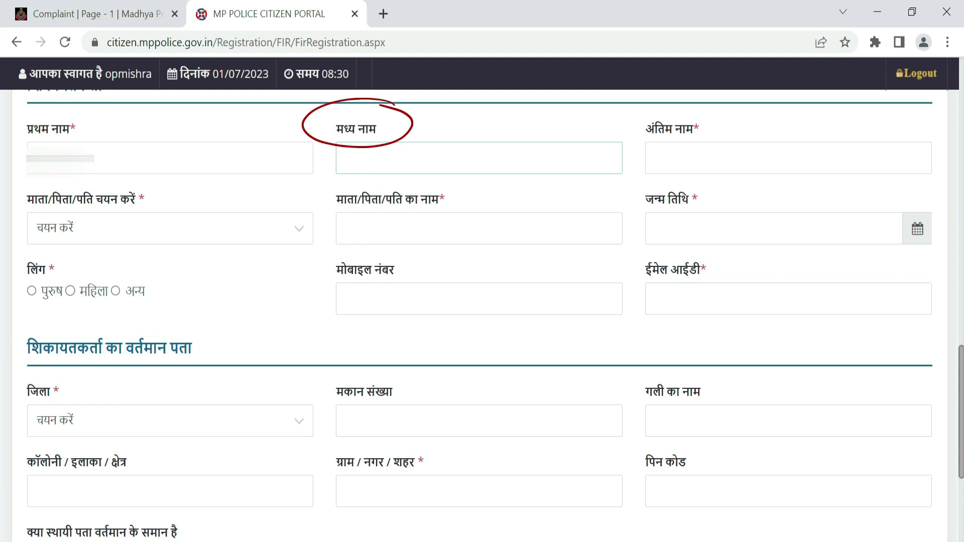
left_click(673, 155)
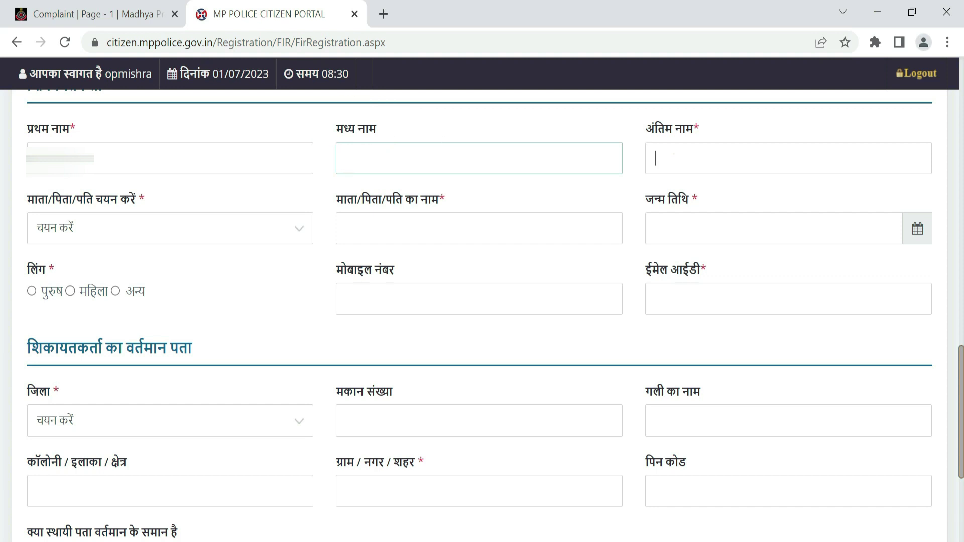
left_click(101, 231)
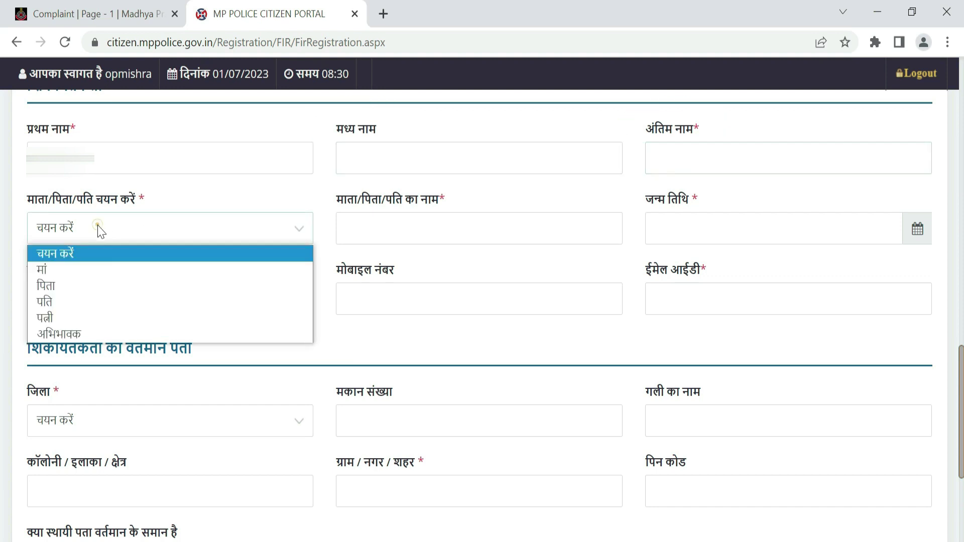
left_click(57, 285)
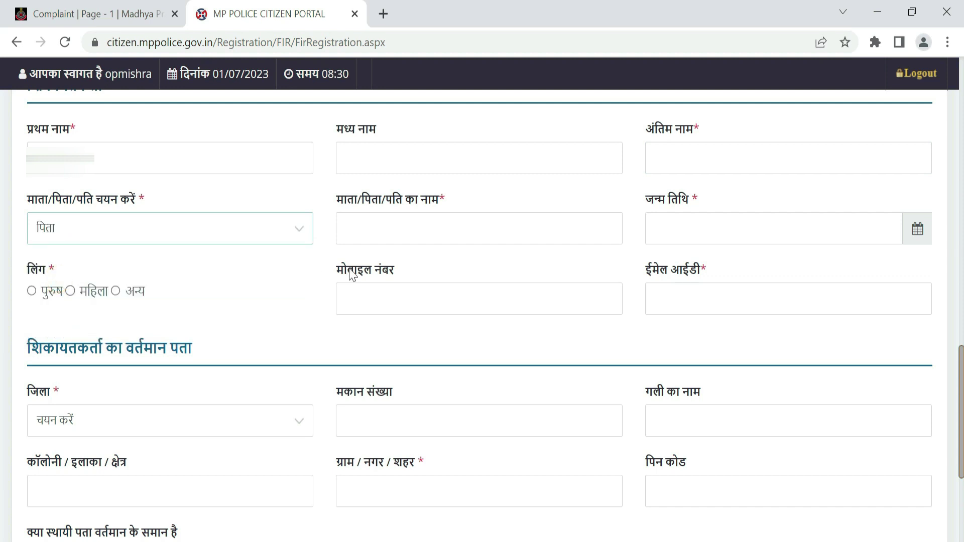
left_click(377, 236)
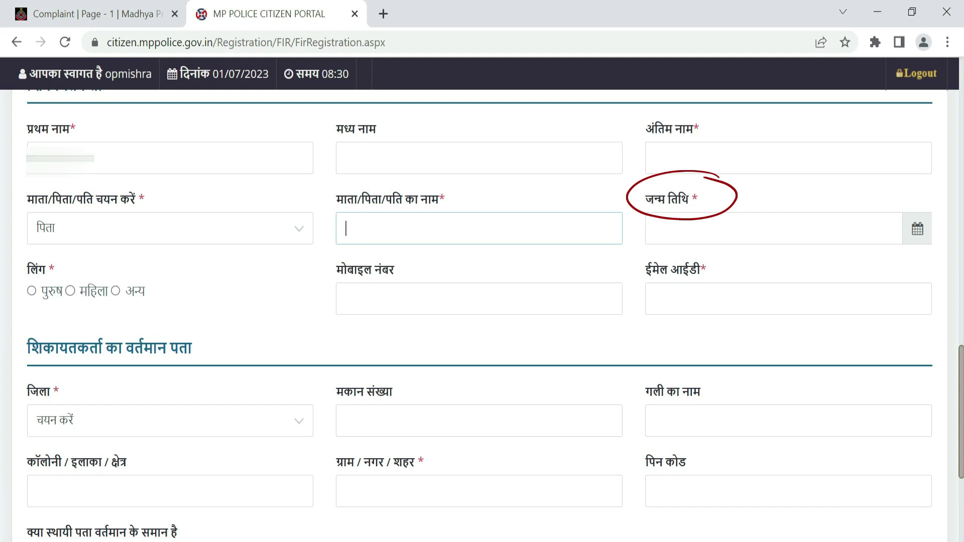
Step: Set the complainant's gender to पुरुष and fill in the mobile number and e-mail fields
left_click(32, 291)
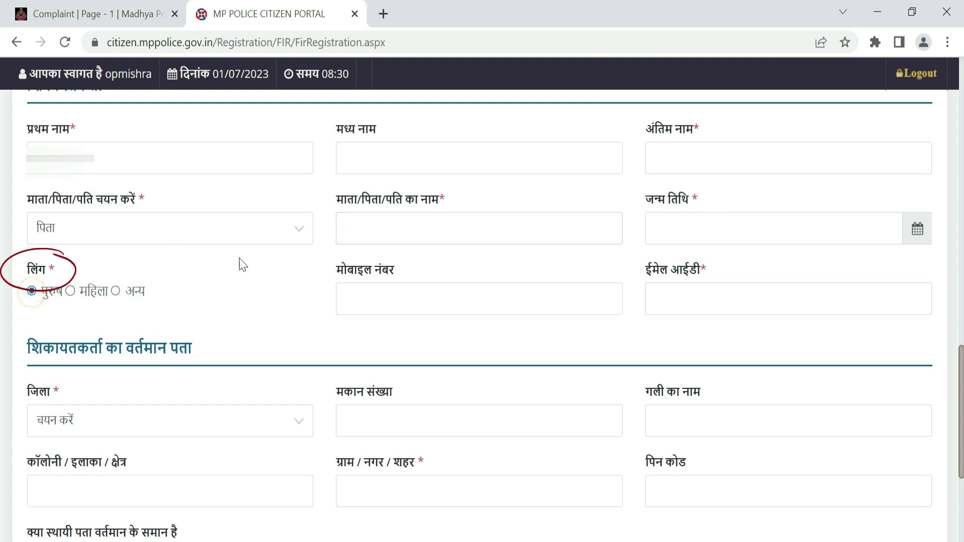
left_click(414, 304)
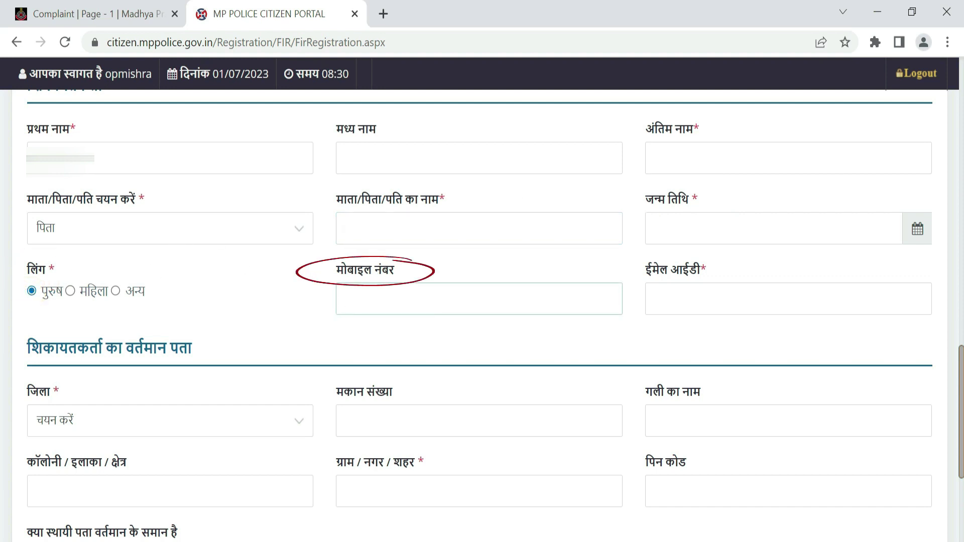
left_click(679, 298)
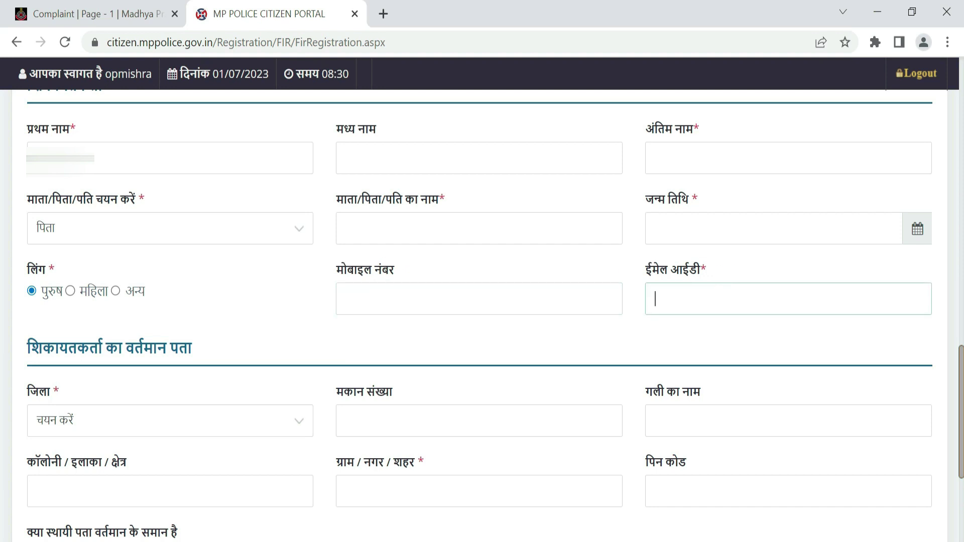
scroll(308, 398, "down", 4)
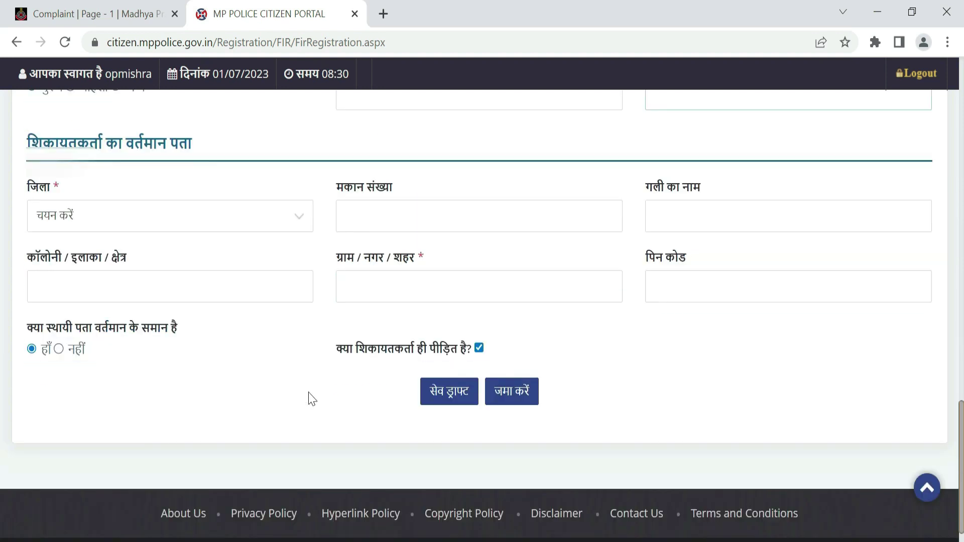
Step: Choose रीवा as the complainant's district, enter the house number, and mark complainant as not the victim
left_click(119, 219)
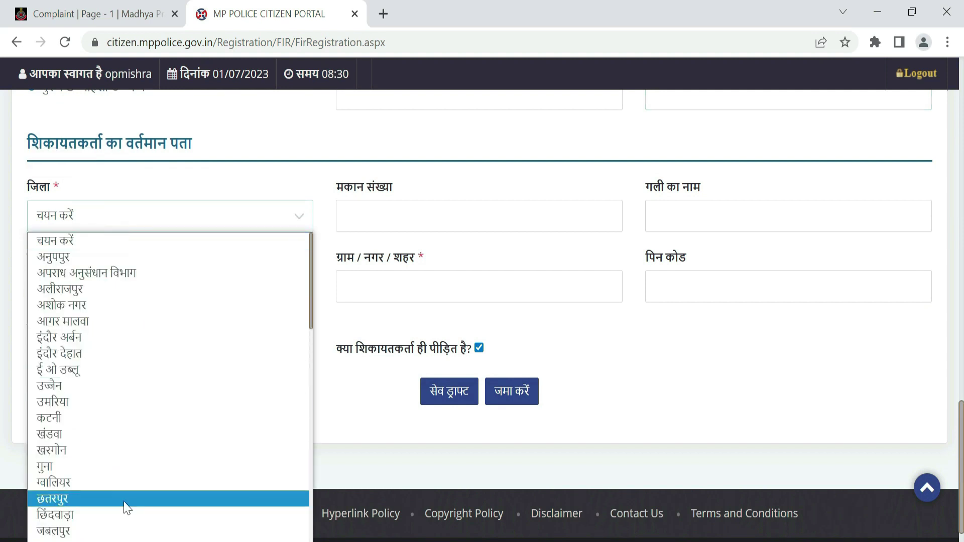
scroll(127, 508, "down", 3)
scroll(123, 504, "down", 3)
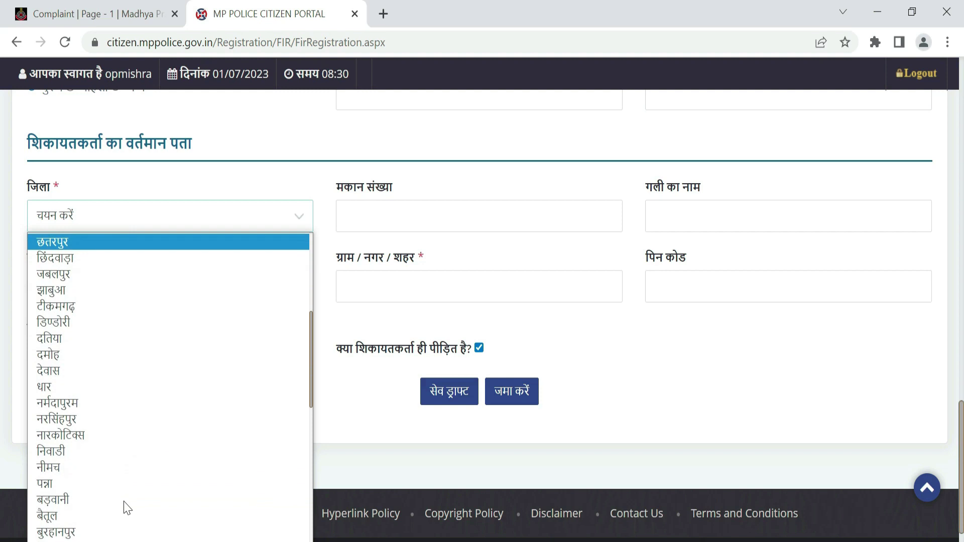
scroll(118, 354, "down", 5)
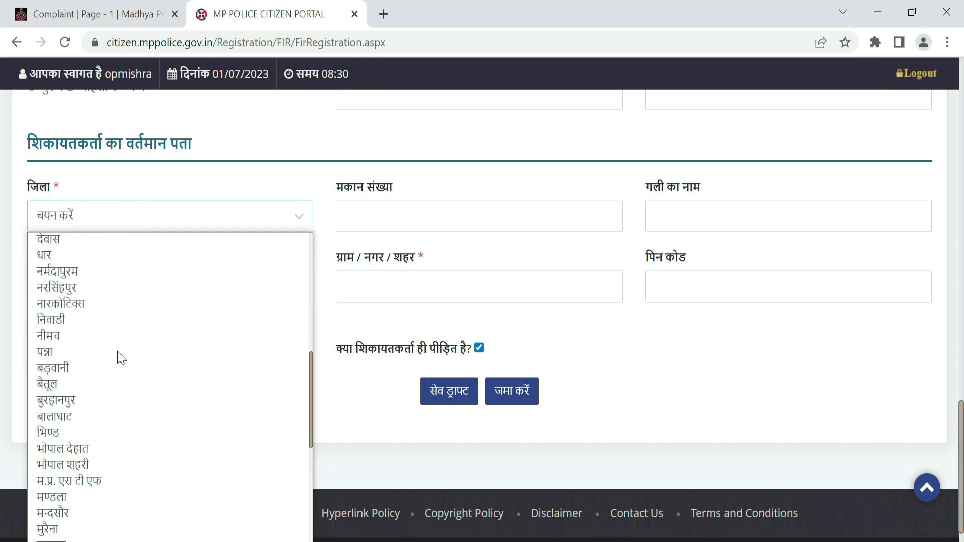
scroll(121, 357, "down", 5)
left_click(121, 358)
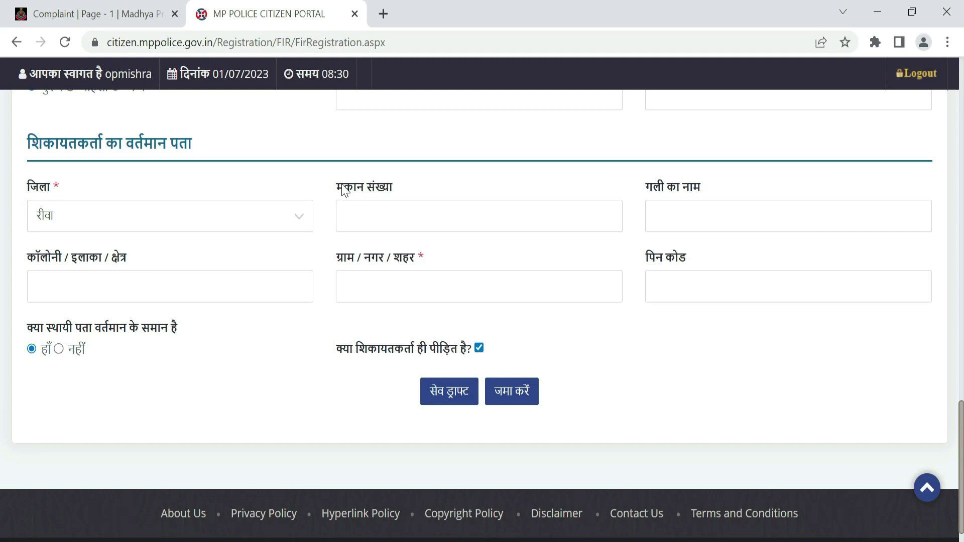
left_click(409, 216)
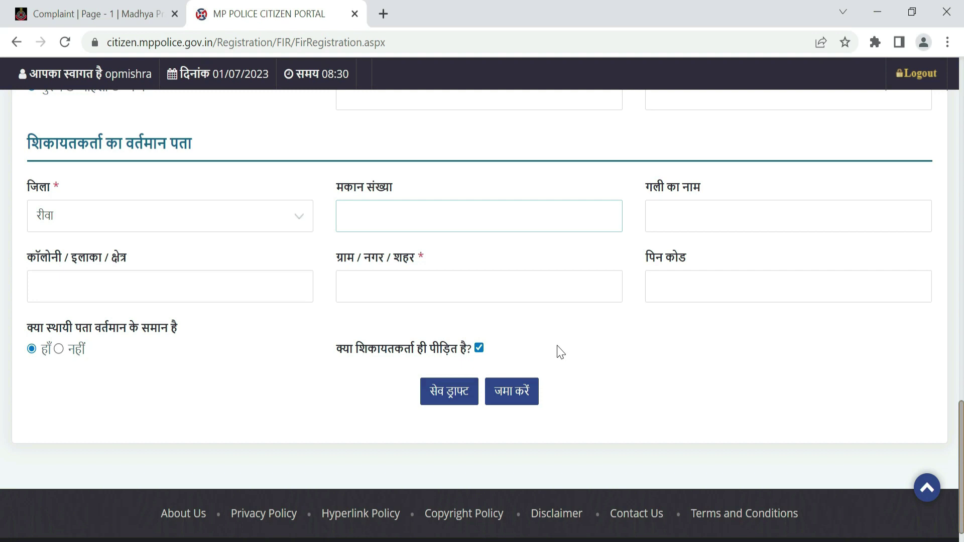
left_click(479, 349)
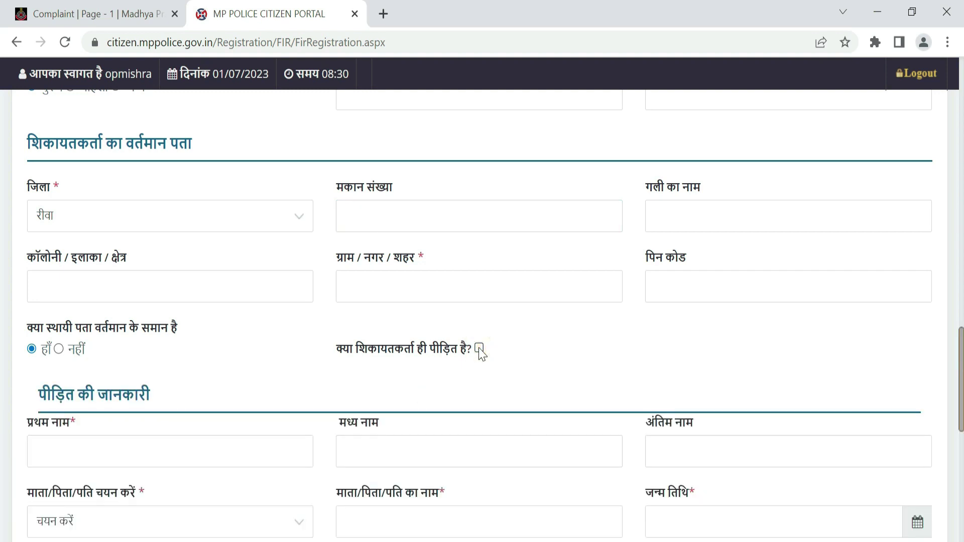
scroll(481, 354, "down", 5)
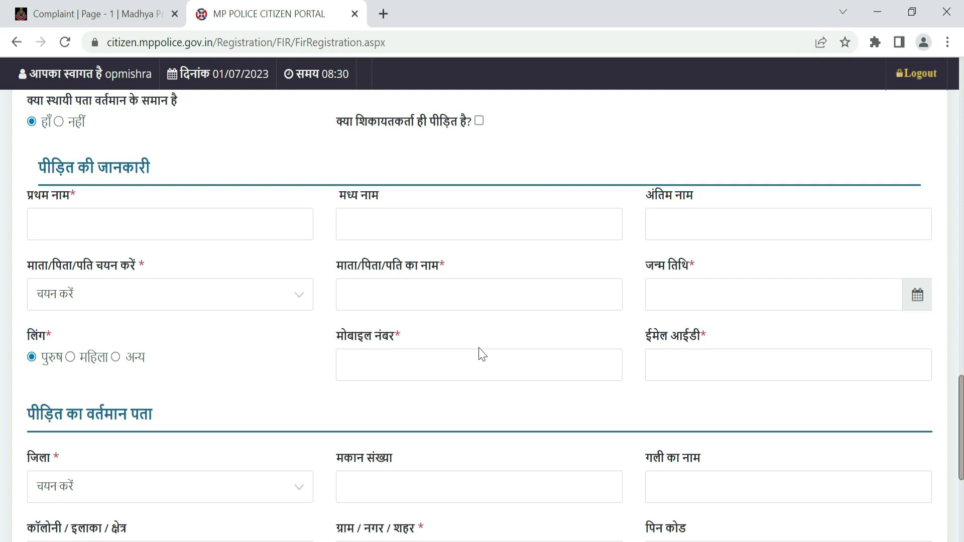
scroll(481, 354, "down", 5)
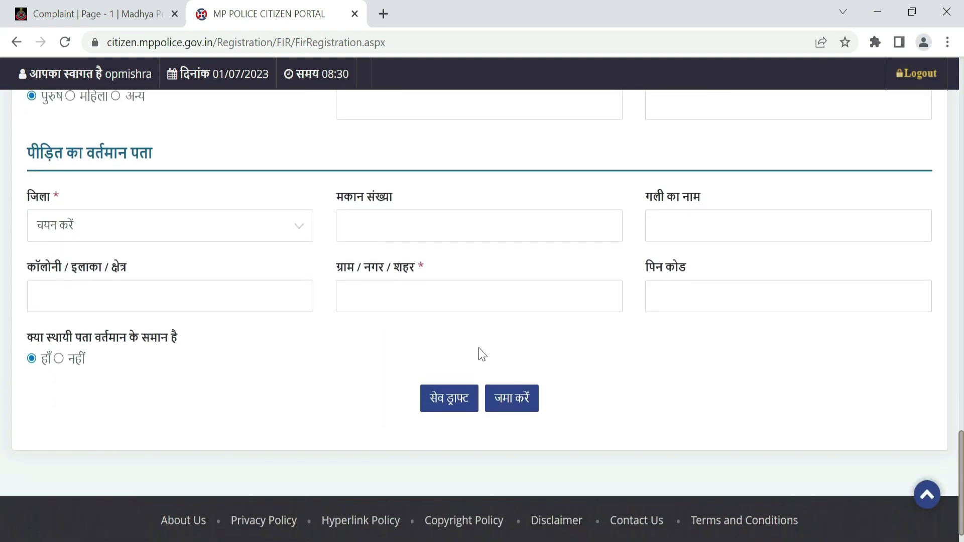